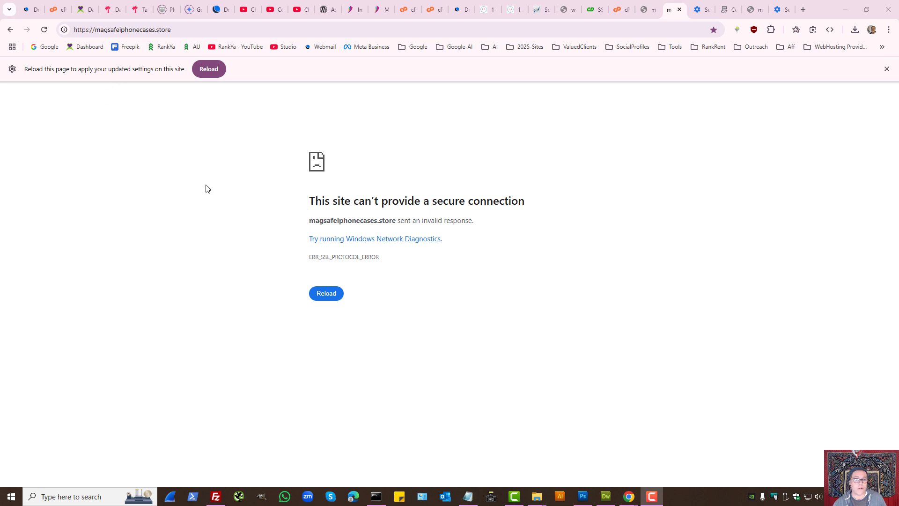
With DevTools' Network panel recording, empty the cache and hard-reload the failing site.
drag(305, 200, 535, 206)
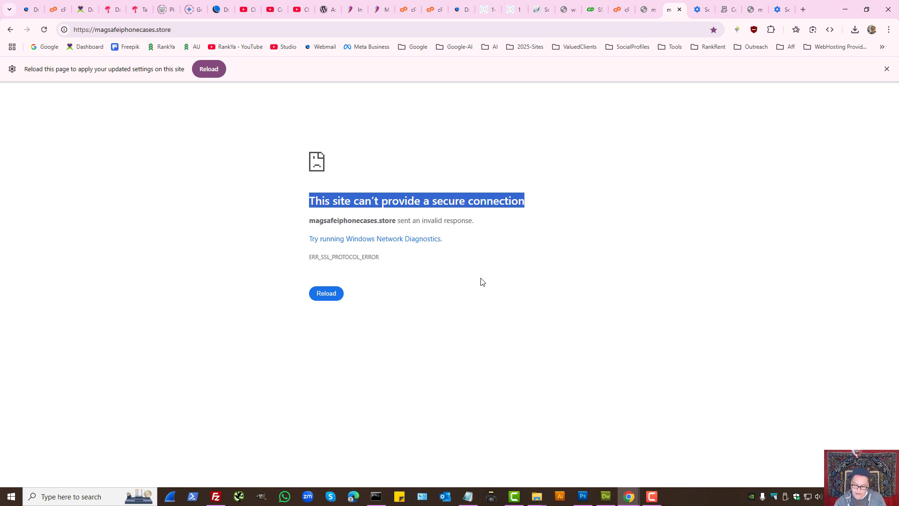
key(ctrl+shift+i)
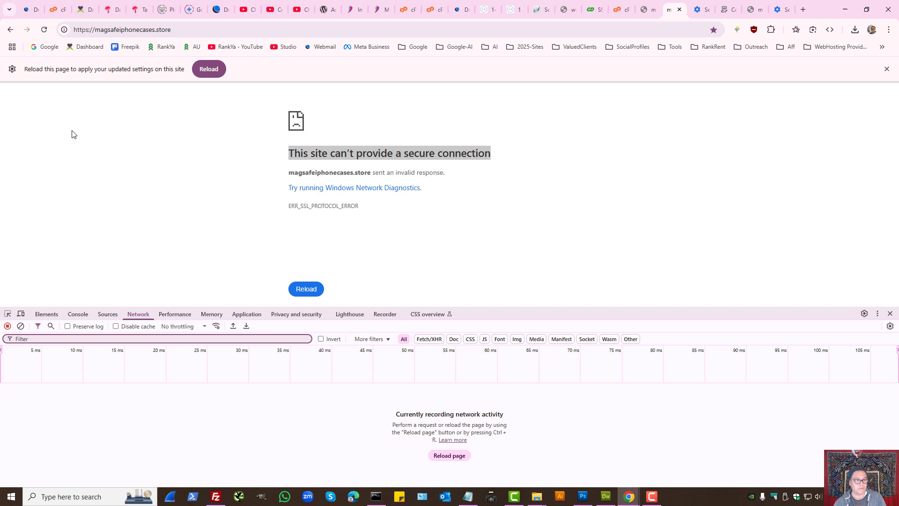
right_click(45, 31)
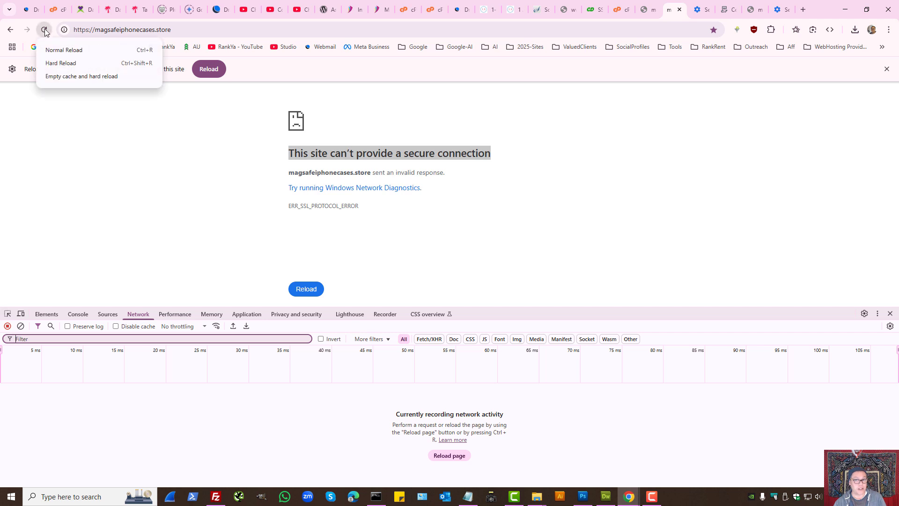
click(65, 82)
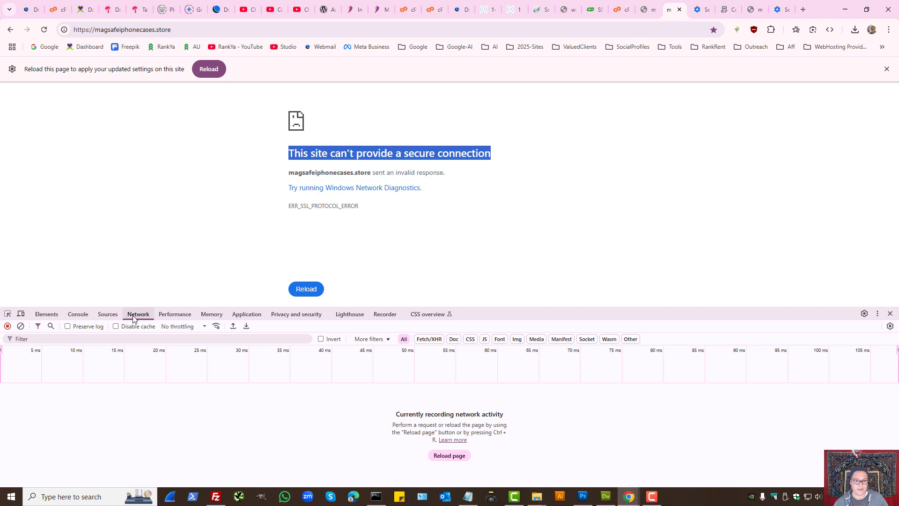
Open magsafeiphonecases.store's Site settings from the address-bar site-info popup.
click(65, 29)
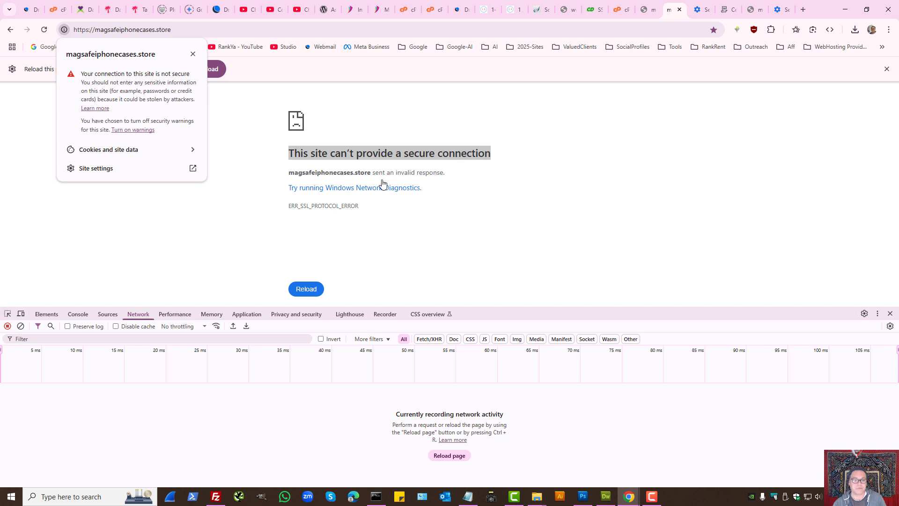
click(307, 141)
click(65, 30)
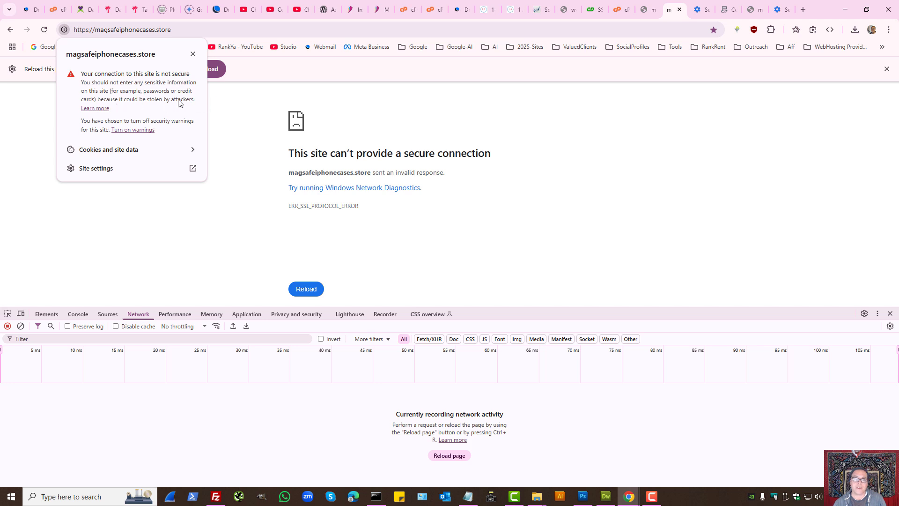
click(95, 168)
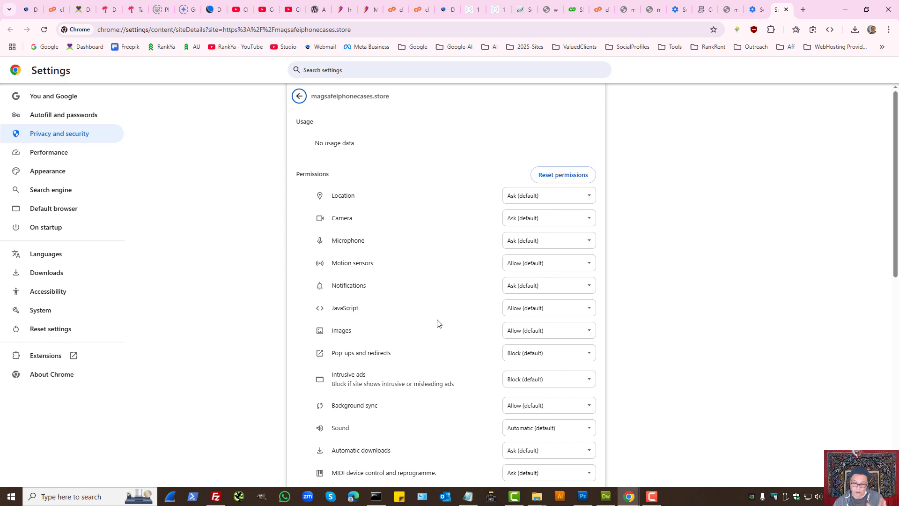
Set Insecure content to Allow for magsafeiphonecases.store, then go to Privacy and security.
scroll(438, 322, down, 3)
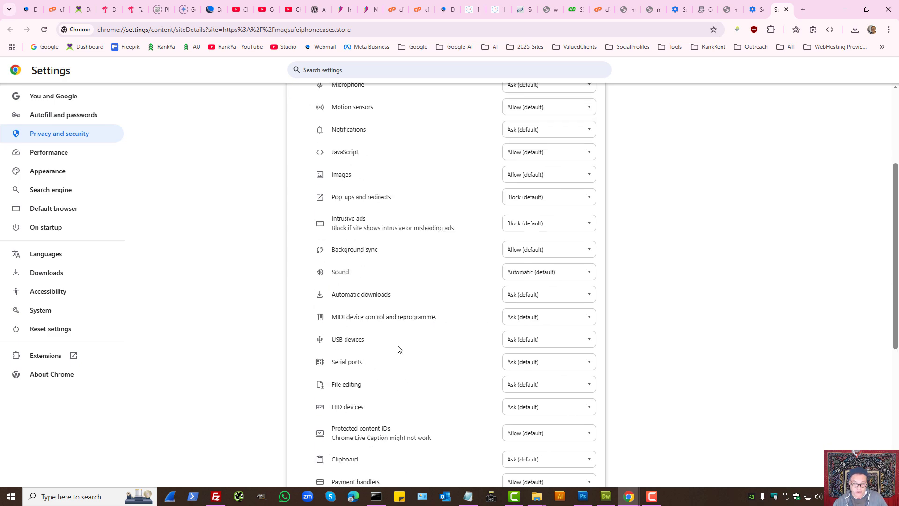
scroll(402, 351, down, 3)
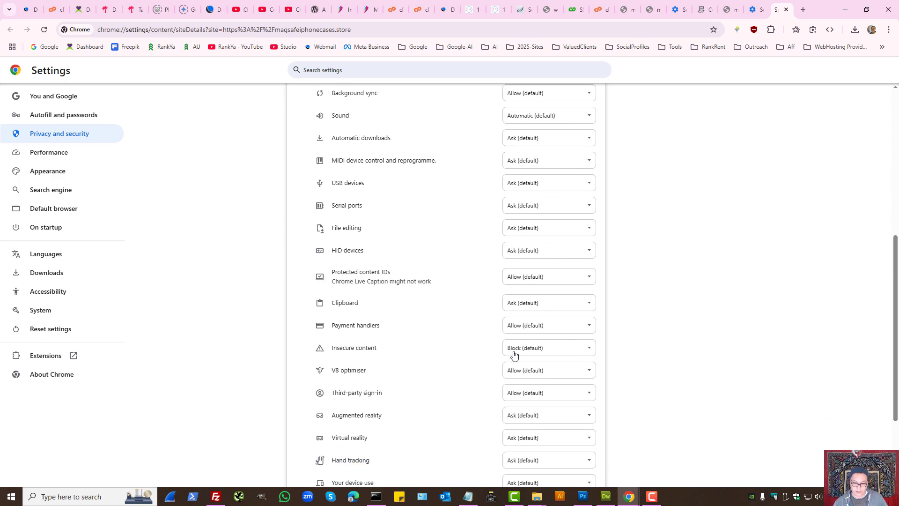
click(525, 349)
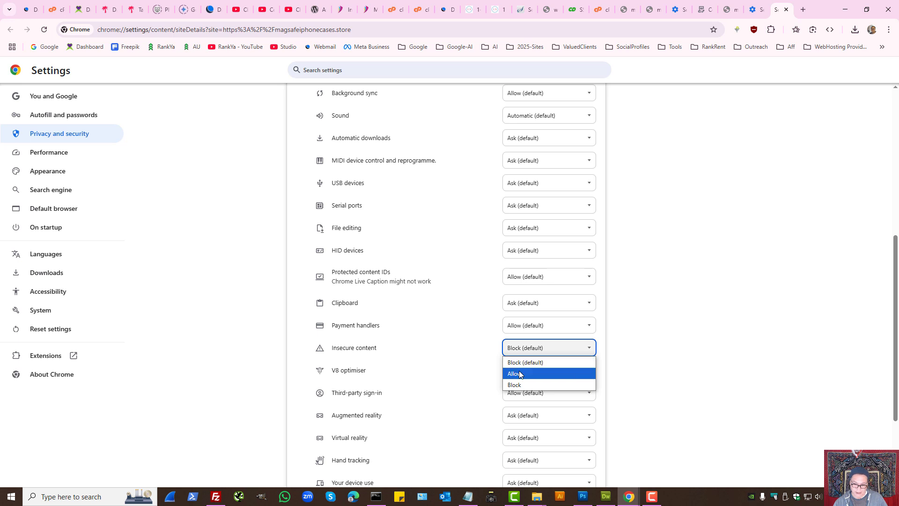
click(519, 374)
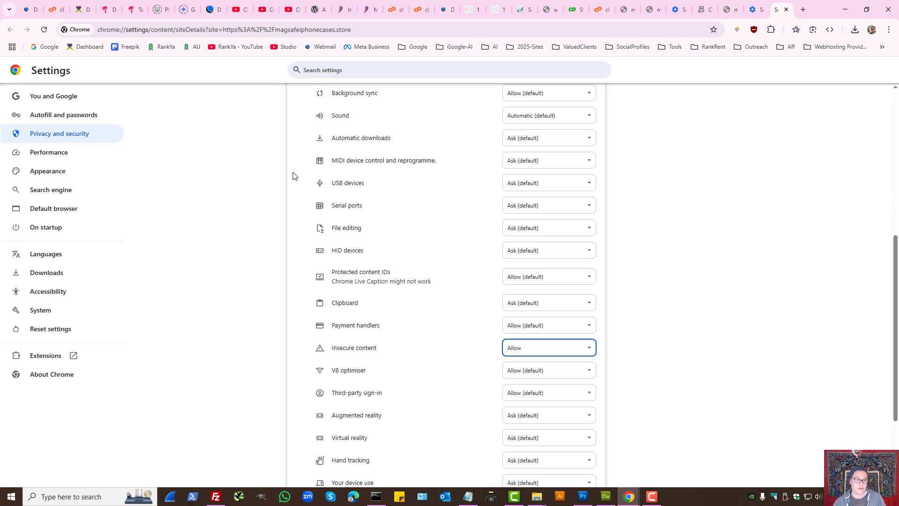
click(63, 139)
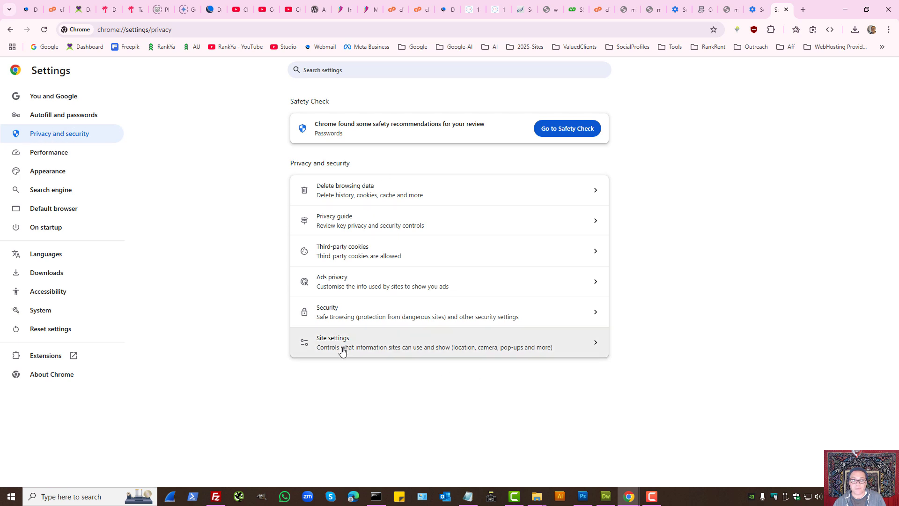
In Security settings, switch Safe Browsing to No protection and confirm Turn off.
click(342, 314)
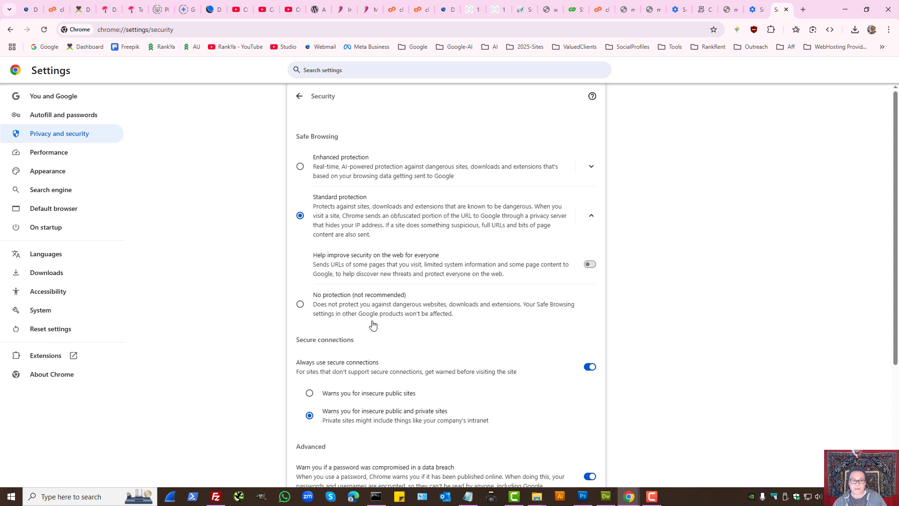
click(300, 303)
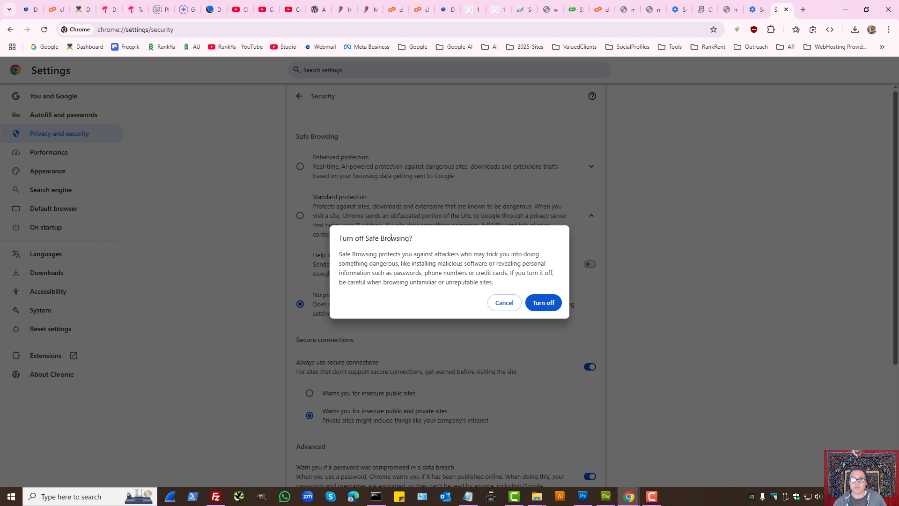
click(543, 303)
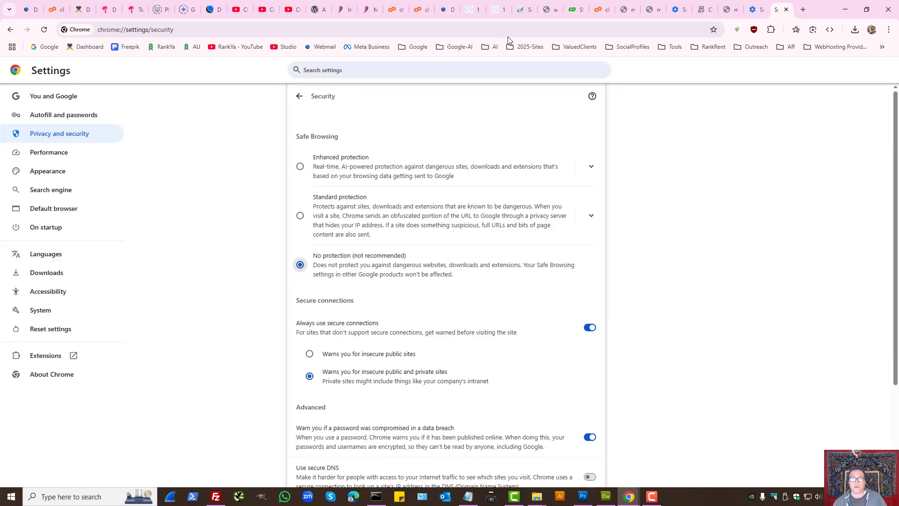
Recheck the site's ERR_SSL_PROTOCOL_ERROR page, then restore Standard protection Safe Browsing.
click(548, 9)
drag(310, 176, 523, 182)
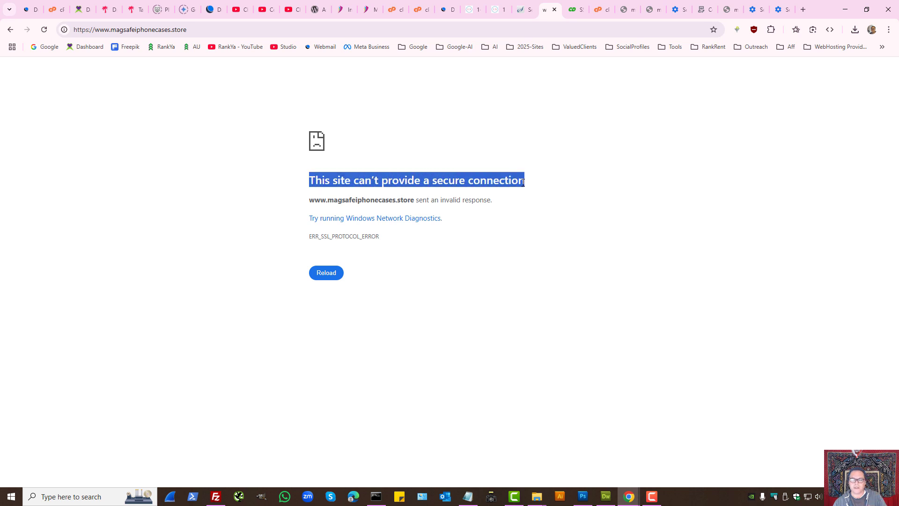
drag(318, 237, 377, 238)
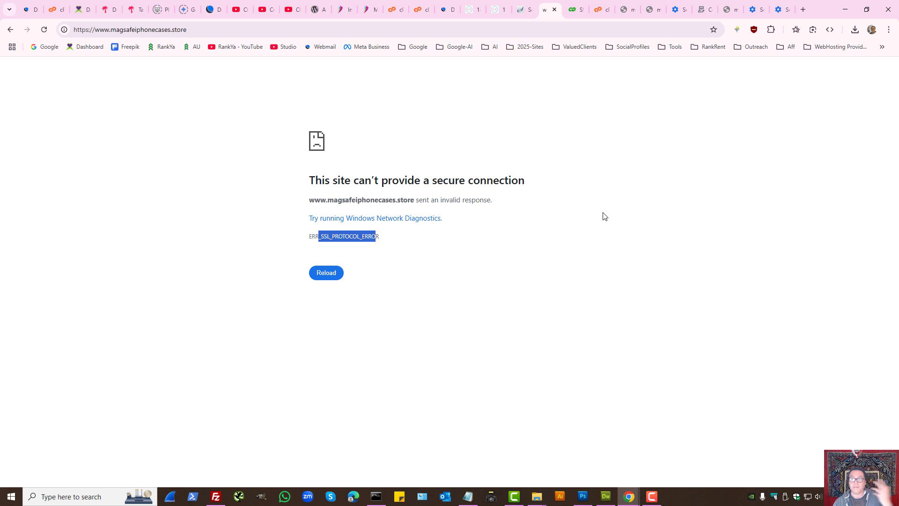
click(781, 5)
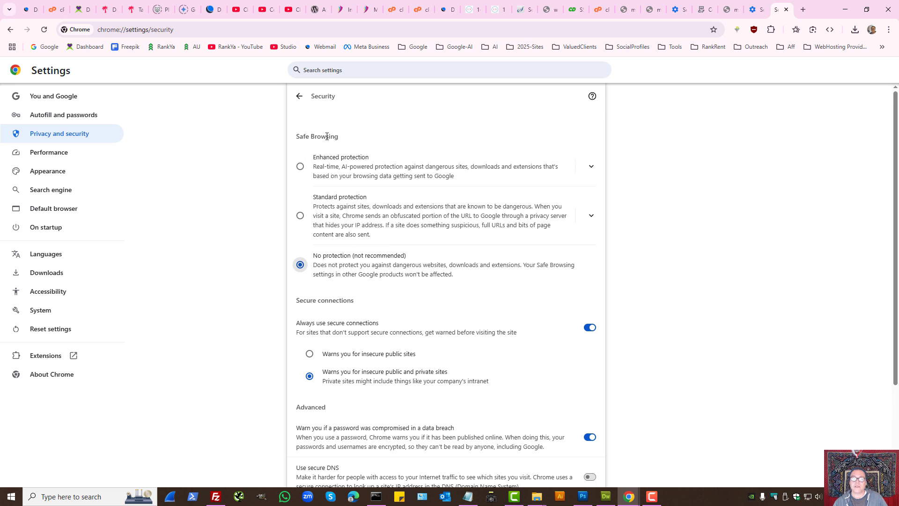
click(300, 215)
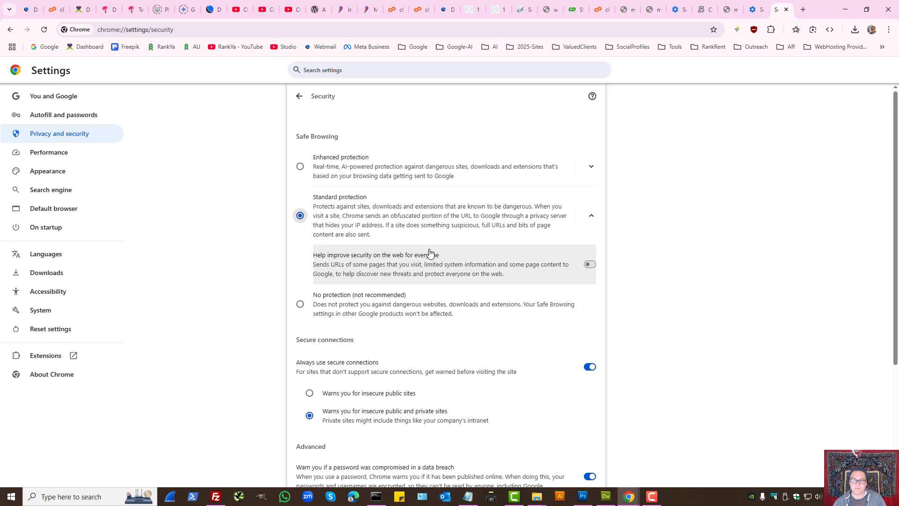
scroll(464, 266, down, 3)
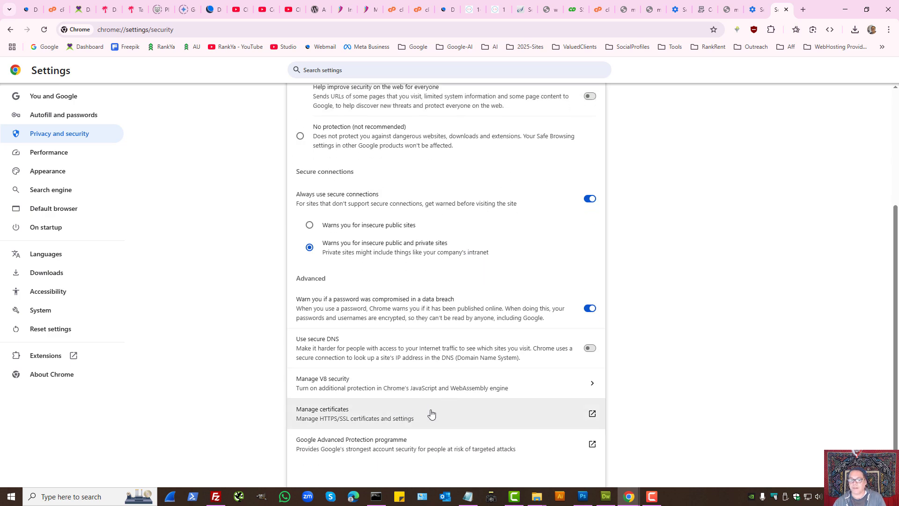
In Certificate Manager, switch off 'Use imported local certificates from your operating system' (86 certificates).
click(319, 418)
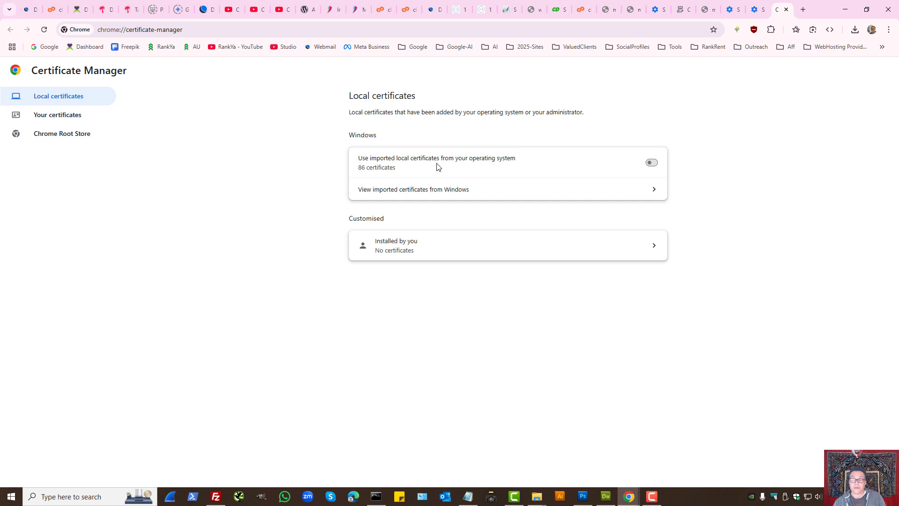
click(652, 165)
click(533, 9)
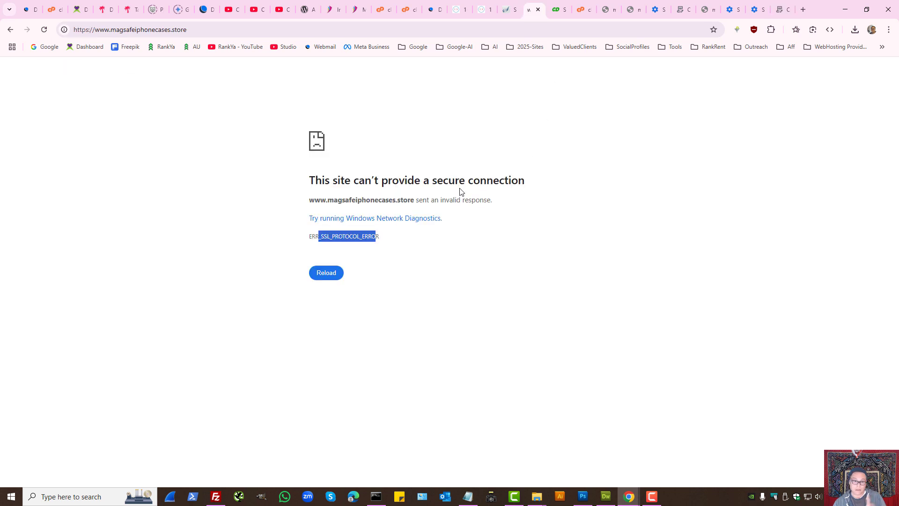
click(779, 11)
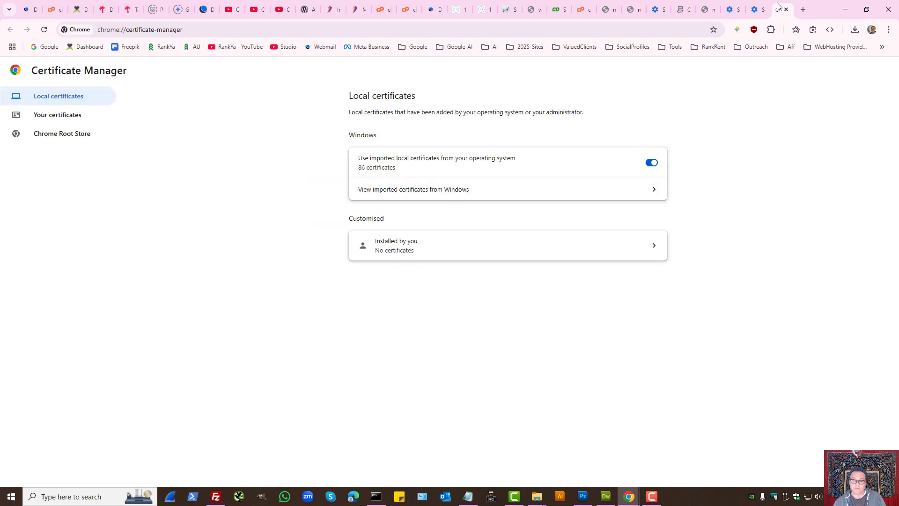
click(651, 163)
Open the Proxyium web proxy from the Tools bookmark folder in a new tab.
click(670, 47)
middle_click(709, 80)
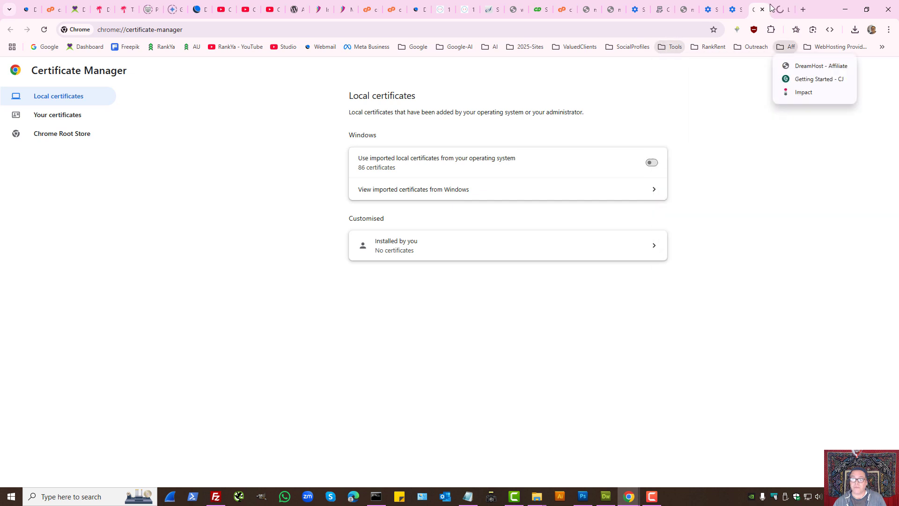
click(603, 118)
key(ctrl+Tab)
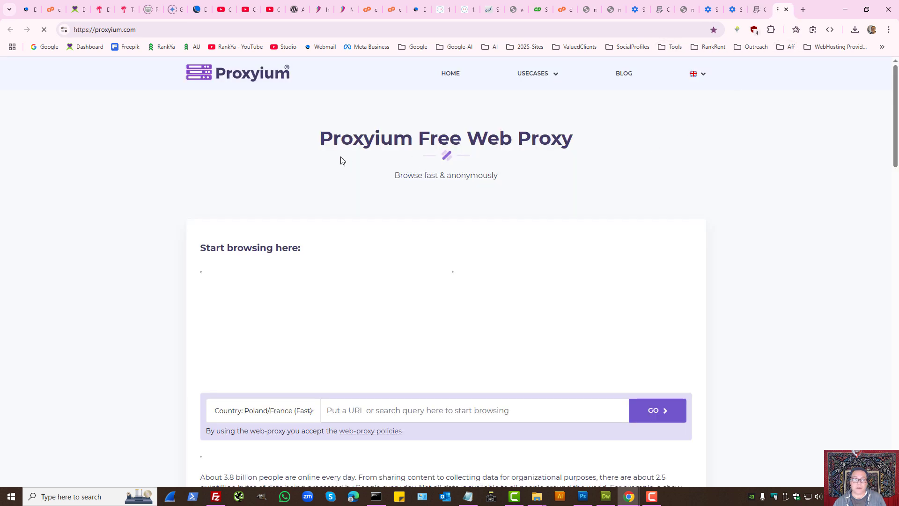
click(515, 10)
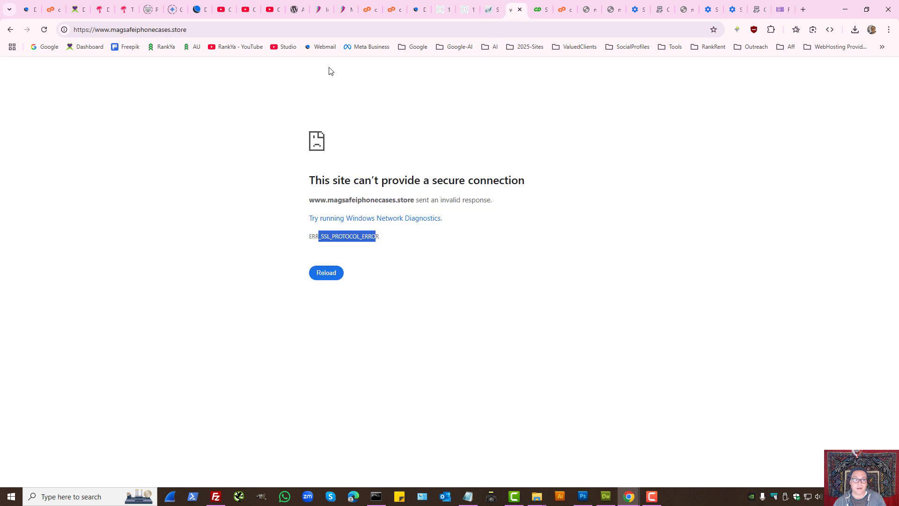
click(155, 26)
right_click(154, 28)
click(179, 115)
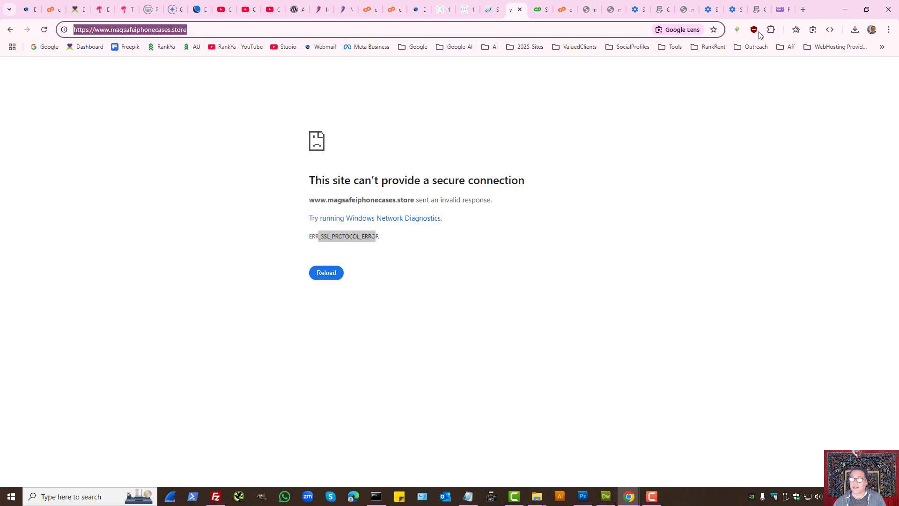
click(784, 8)
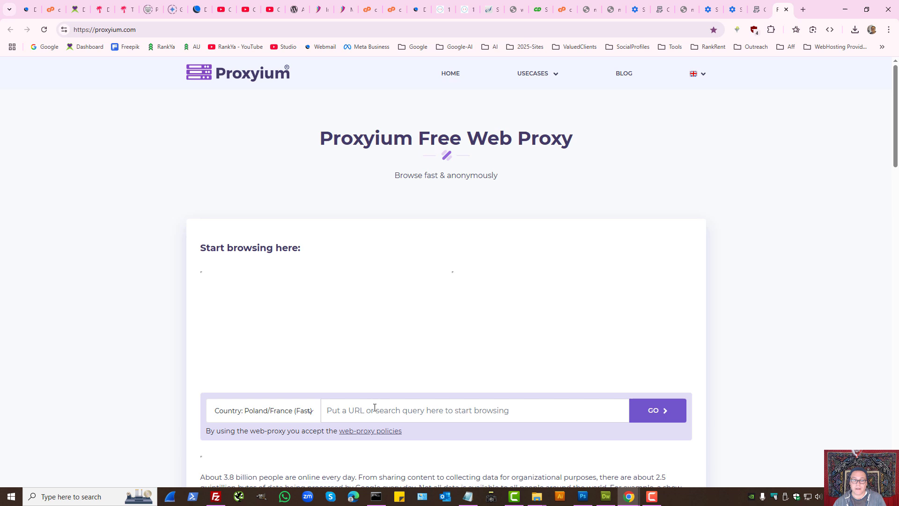
click(393, 410)
key(ctrl+v)
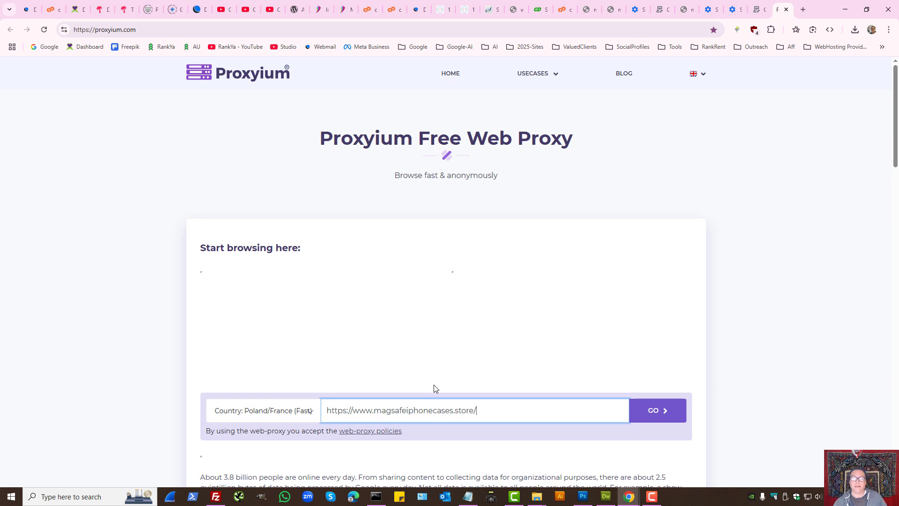
click(515, 10)
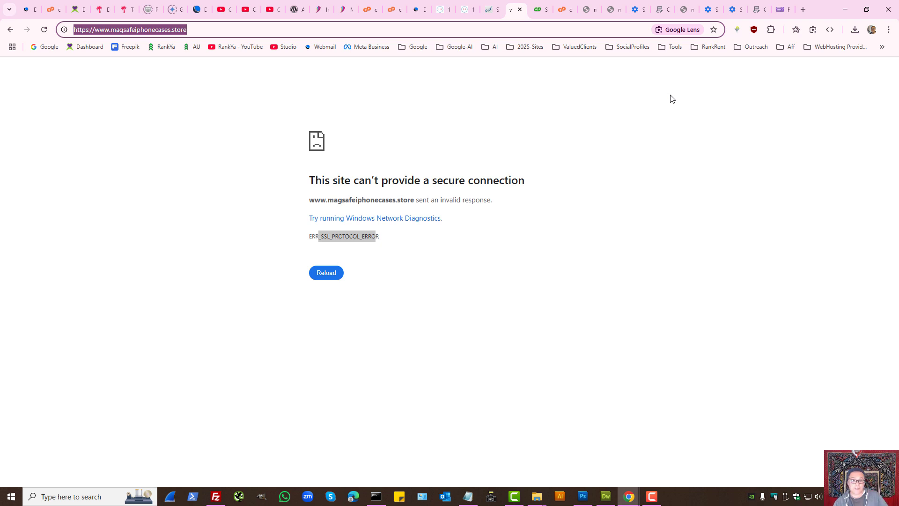
Select the ERR_SSL_PROTOCOL_ERROR code, then open Reset settings on the Settings tab.
double_click(321, 236)
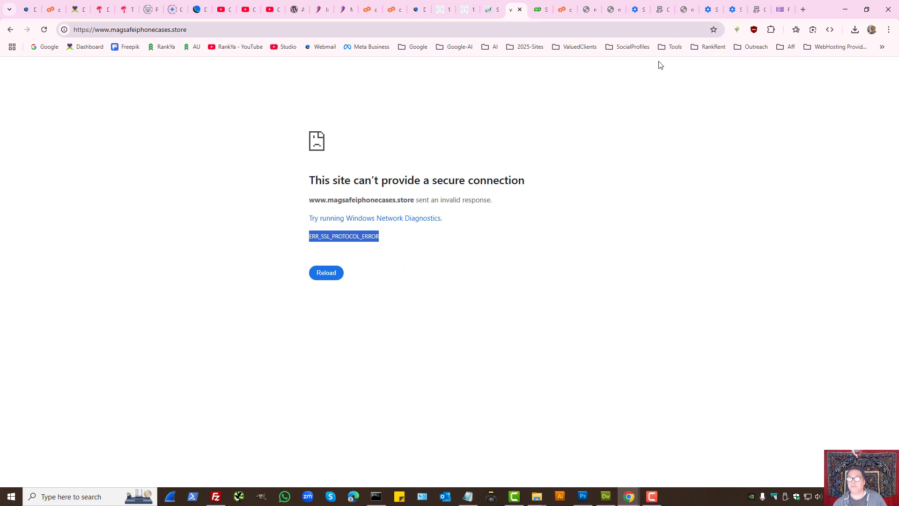
click(710, 8)
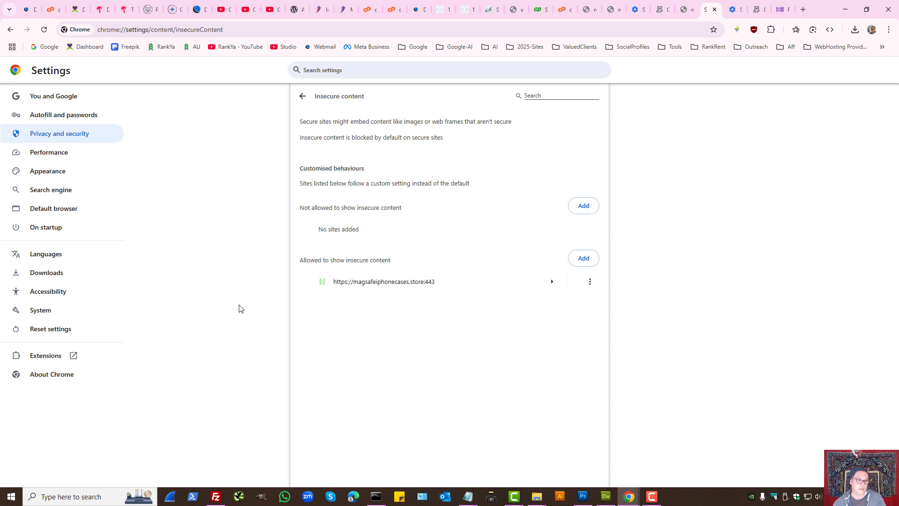
click(39, 330)
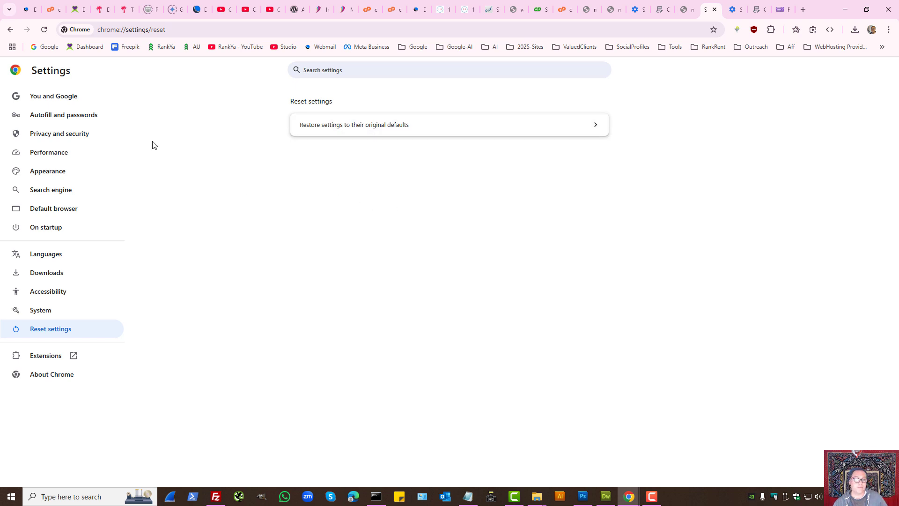
In Delete browsing data, untick Autofill form data, then go back to the site's error tab.
click(40, 136)
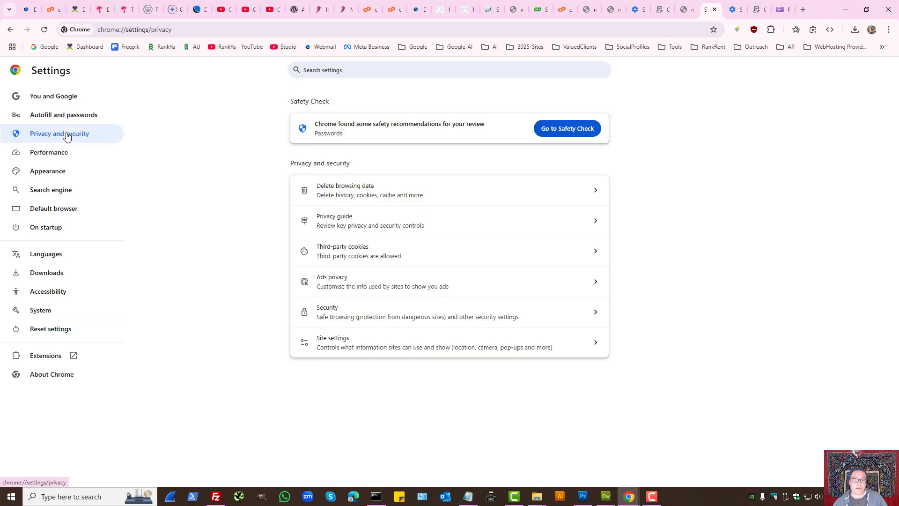
click(347, 191)
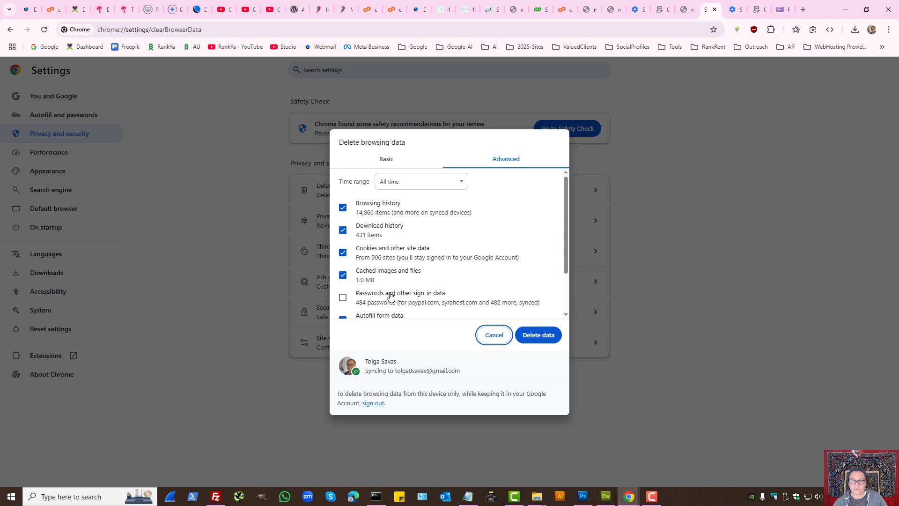
scroll(391, 295, down, 2)
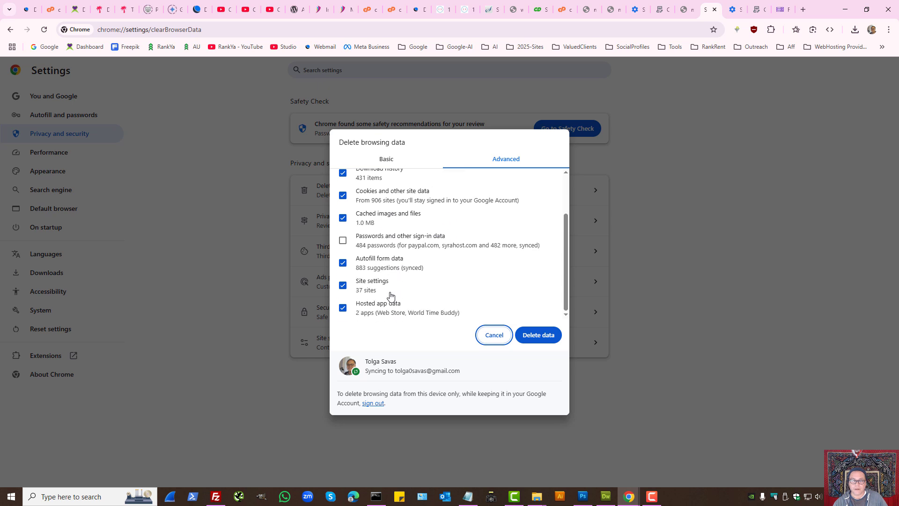
click(343, 262)
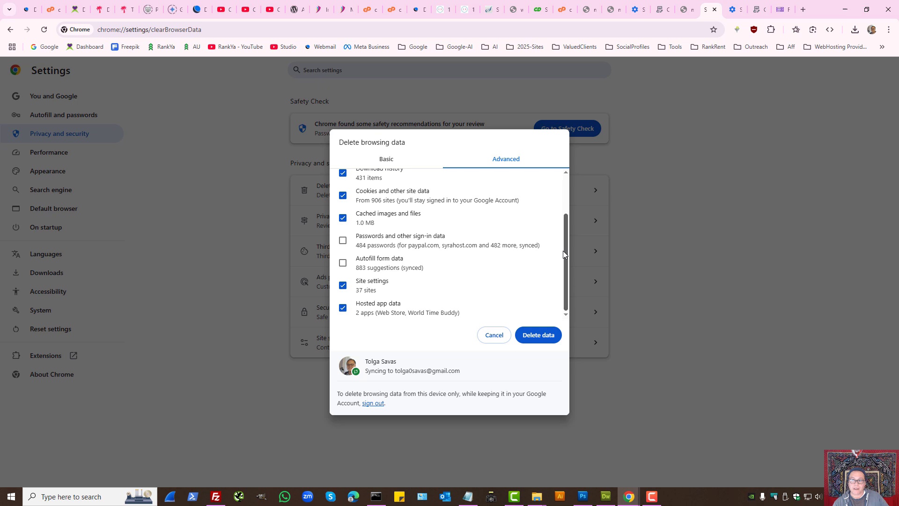
click(519, 8)
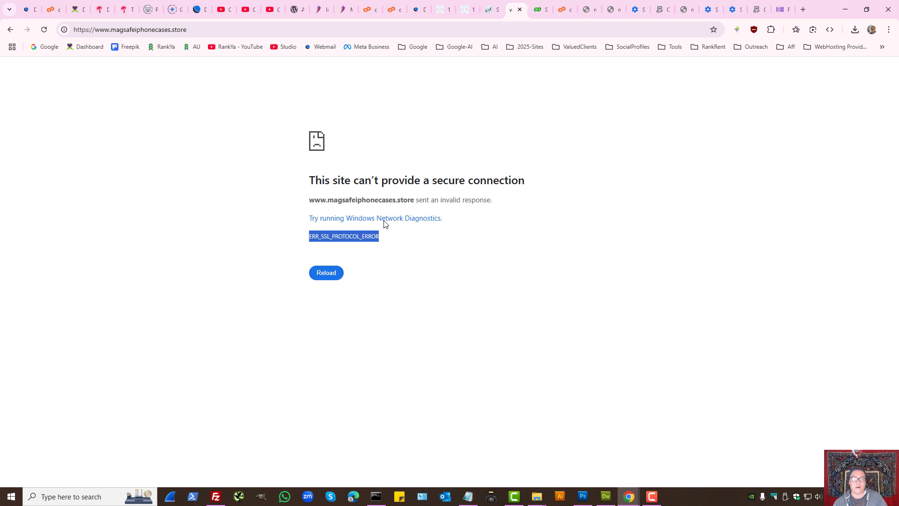
Select the error heading, the ERR_SSL_PROTOCOL_ERROR code and the site's address.
drag(310, 177, 529, 185)
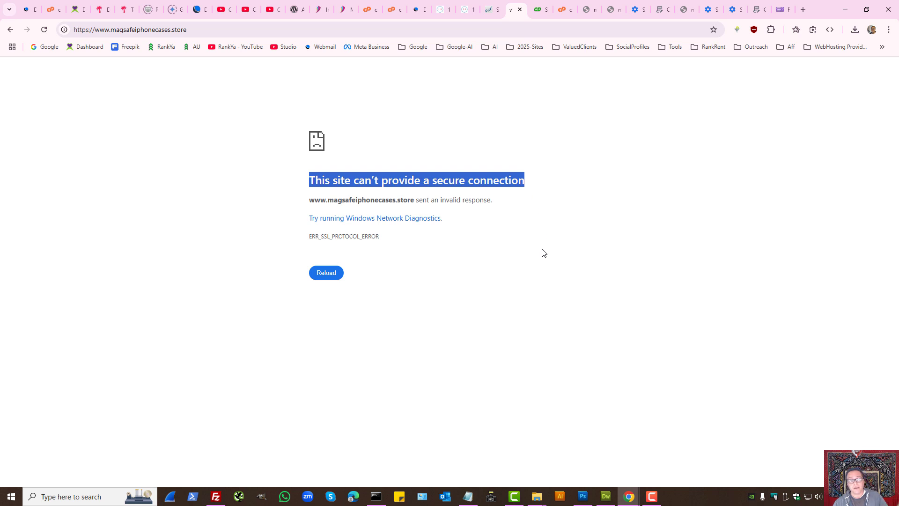
double_click(330, 236)
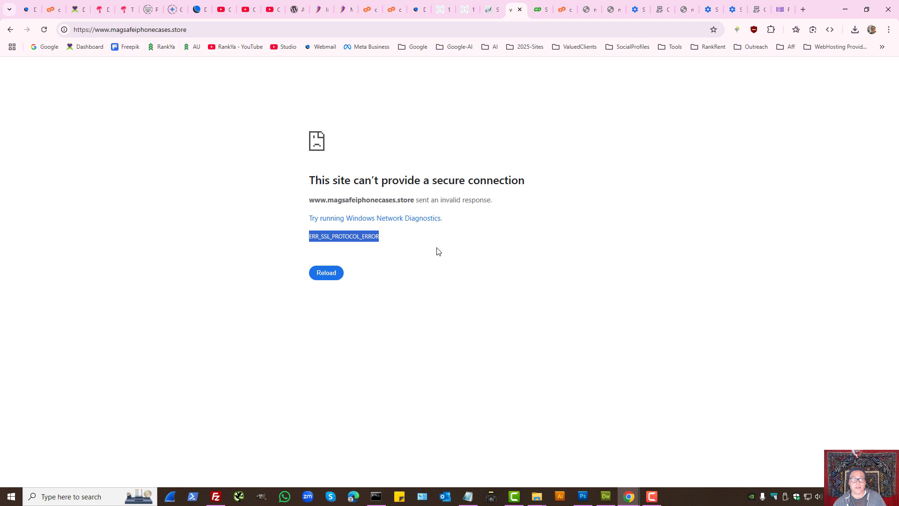
click(137, 26)
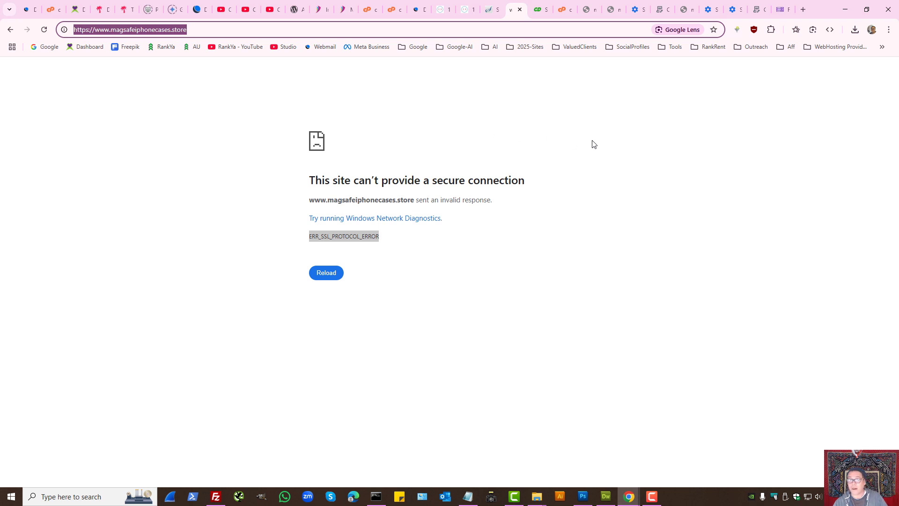
Return to Chrome settings and open the Reset settings page.
click(635, 4)
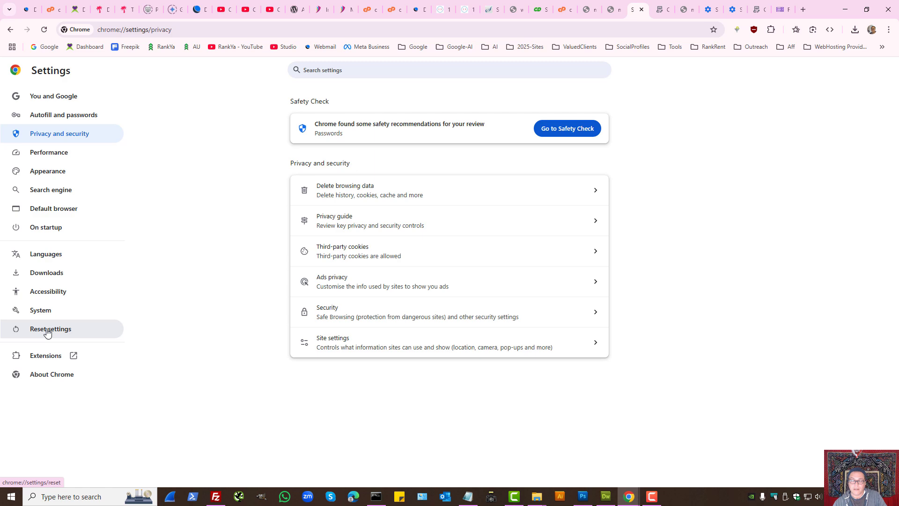
click(514, 9)
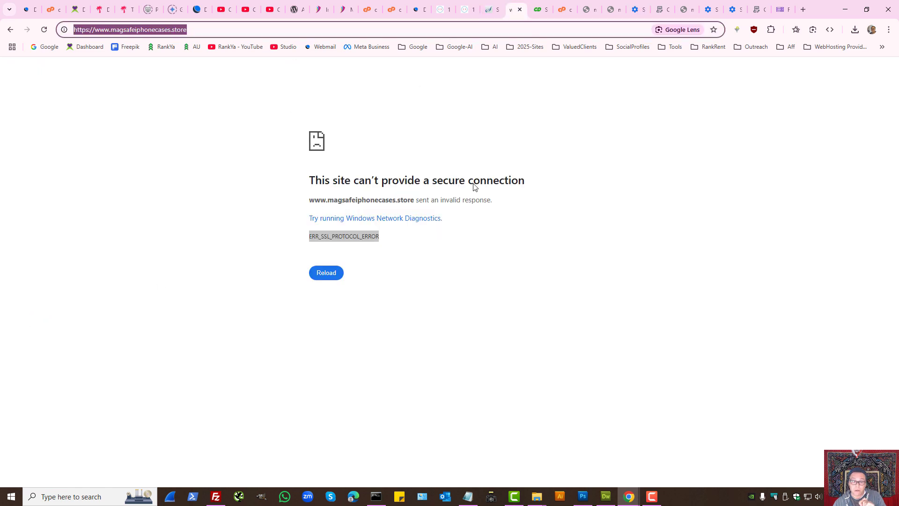
click(734, 9)
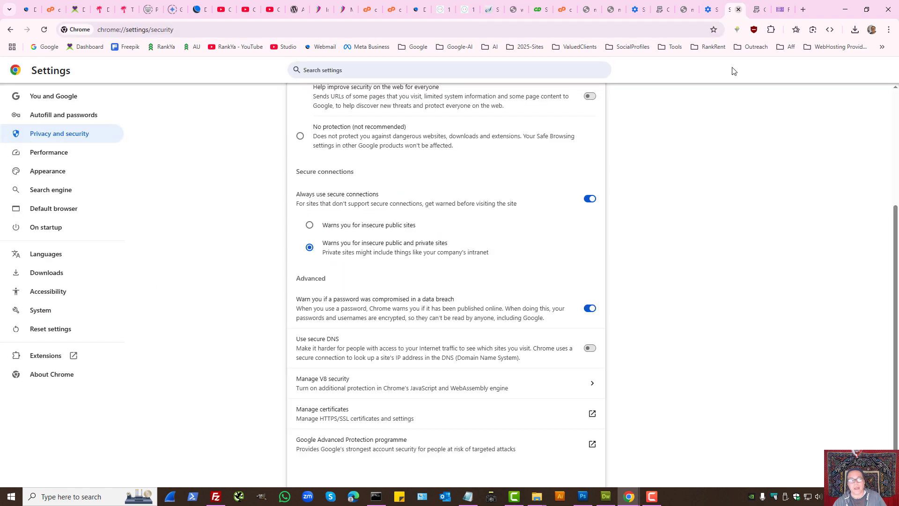
click(51, 329)
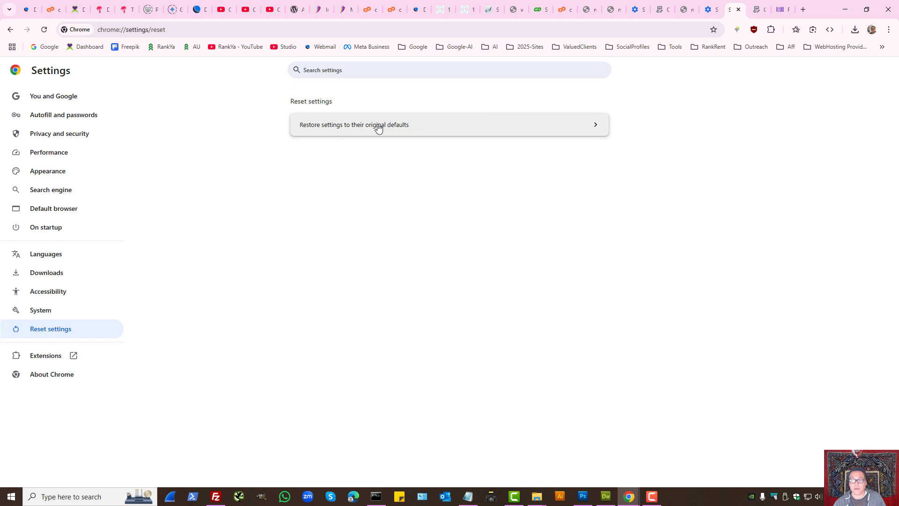